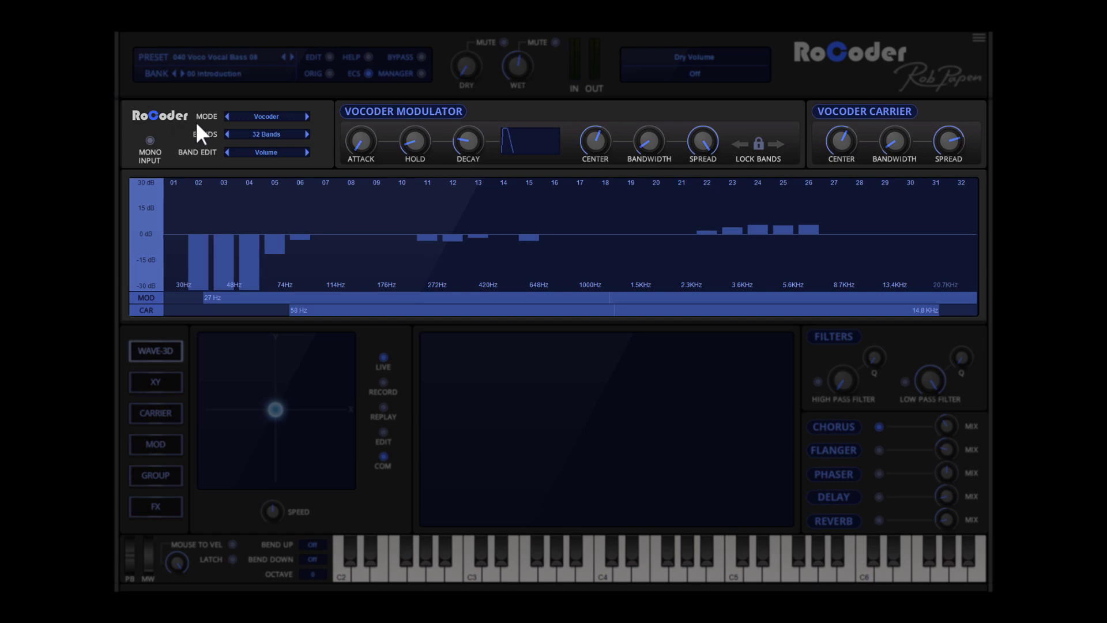
Step: Switch RoCoder to Additive mode and show the carrier oscillator settings
{"action": "left_click", "coordinate": [283, 119]}
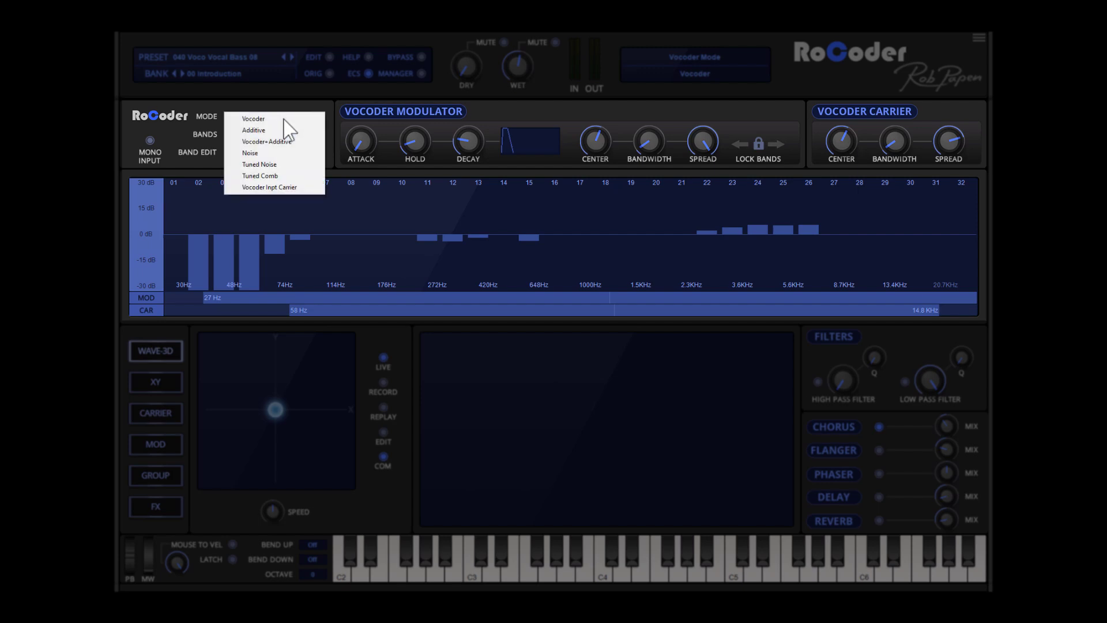
{"action": "left_click", "coordinate": [283, 129]}
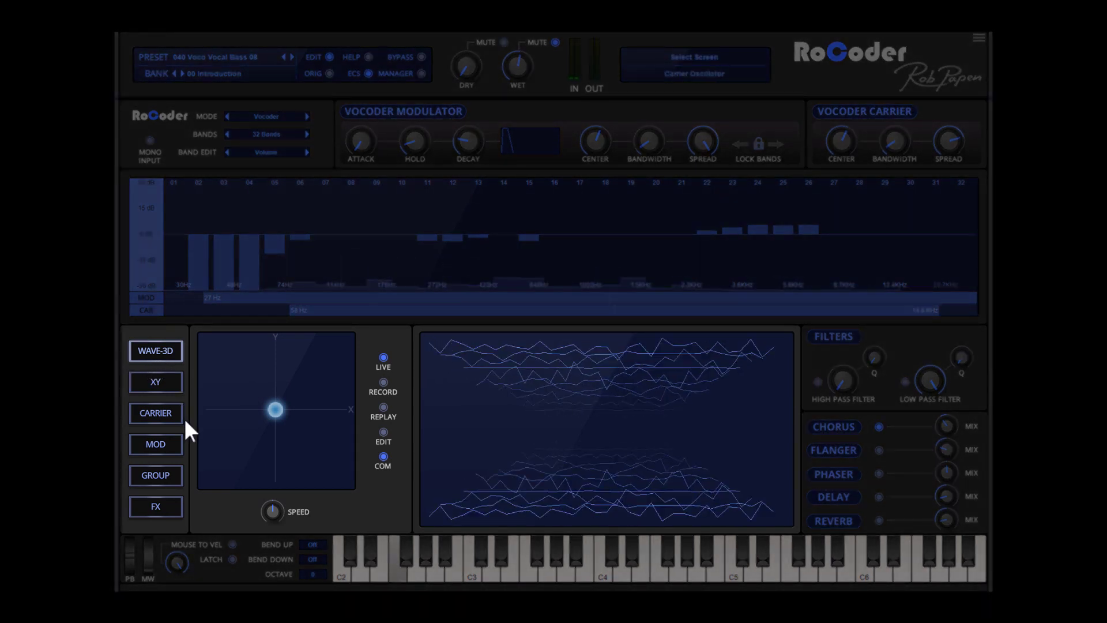
{"action": "left_click", "coordinate": [177, 416]}
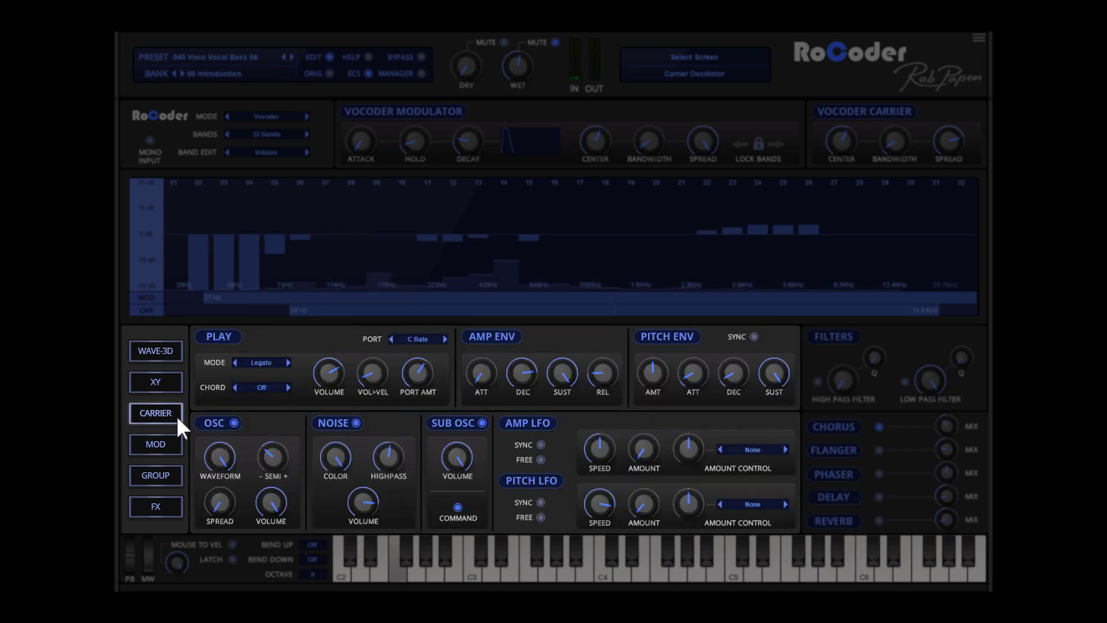
Step: Browse the XY pad, 3D wave, band group, modulation matrix and FX pages
{"action": "left_click", "coordinate": [171, 384]}
{"action": "left_click", "coordinate": [169, 354]}
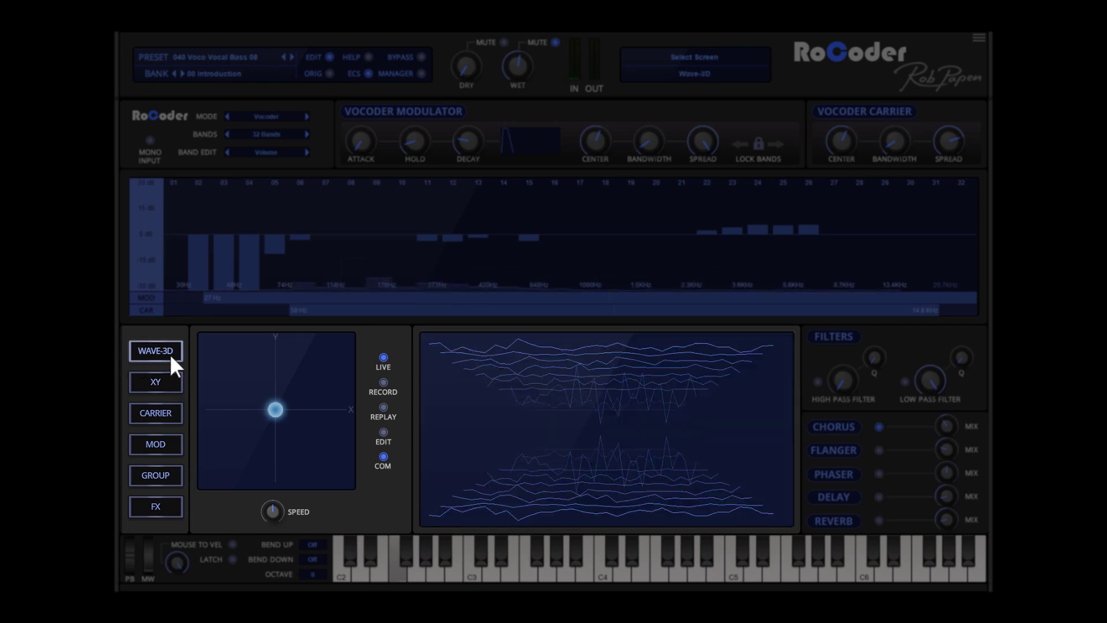
{"action": "left_click", "coordinate": [165, 475]}
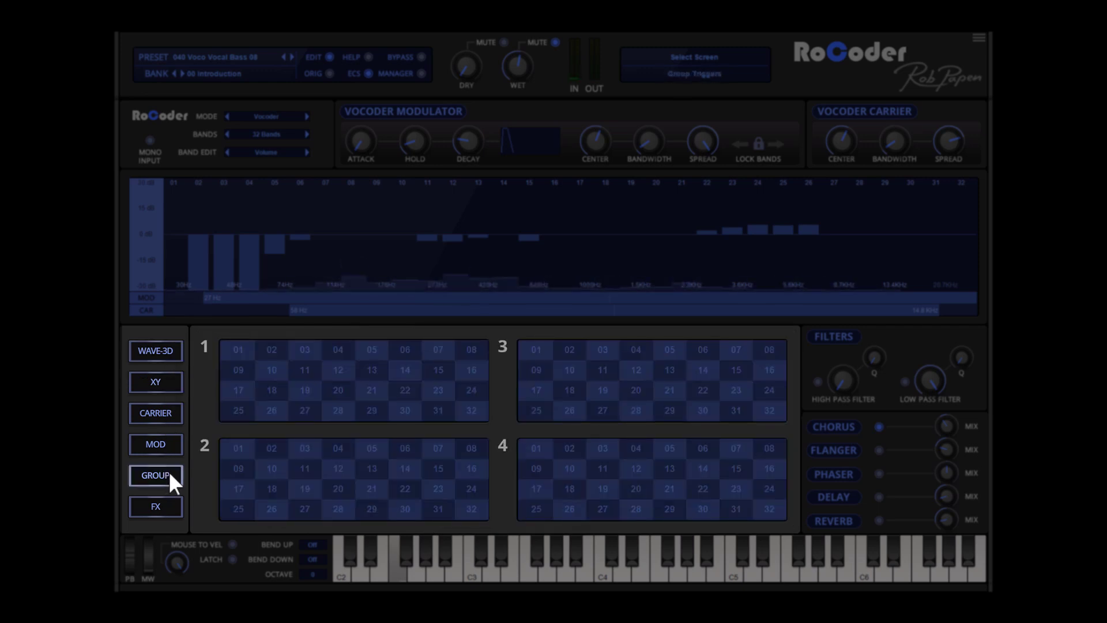
{"action": "left_click", "coordinate": [171, 448]}
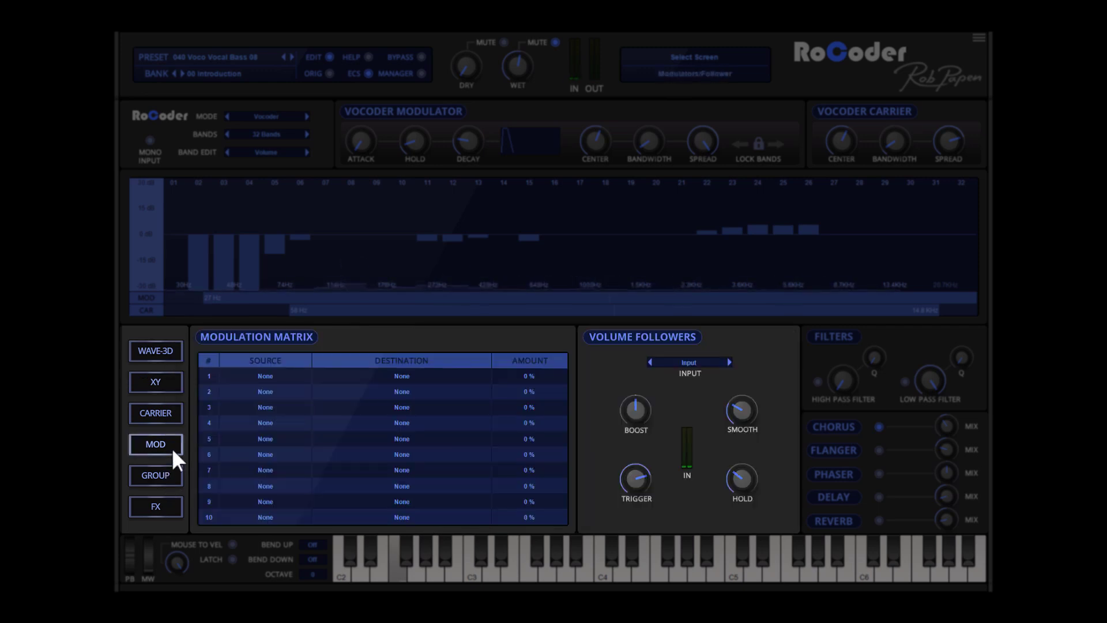
{"action": "left_click", "coordinate": [170, 505]}
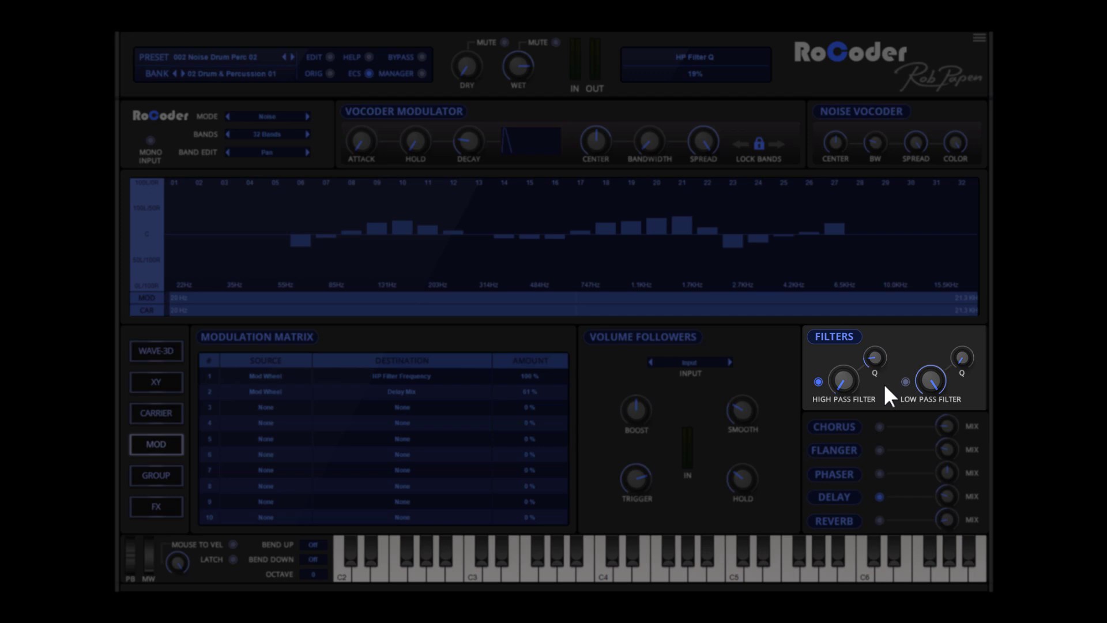
Step: Lower the high-pass filter Q to 11% and switch on the Phaser and Delay effects
{"action": "left_click_drag", "start_coordinate": [885, 387], "coordinate": [884, 369]}
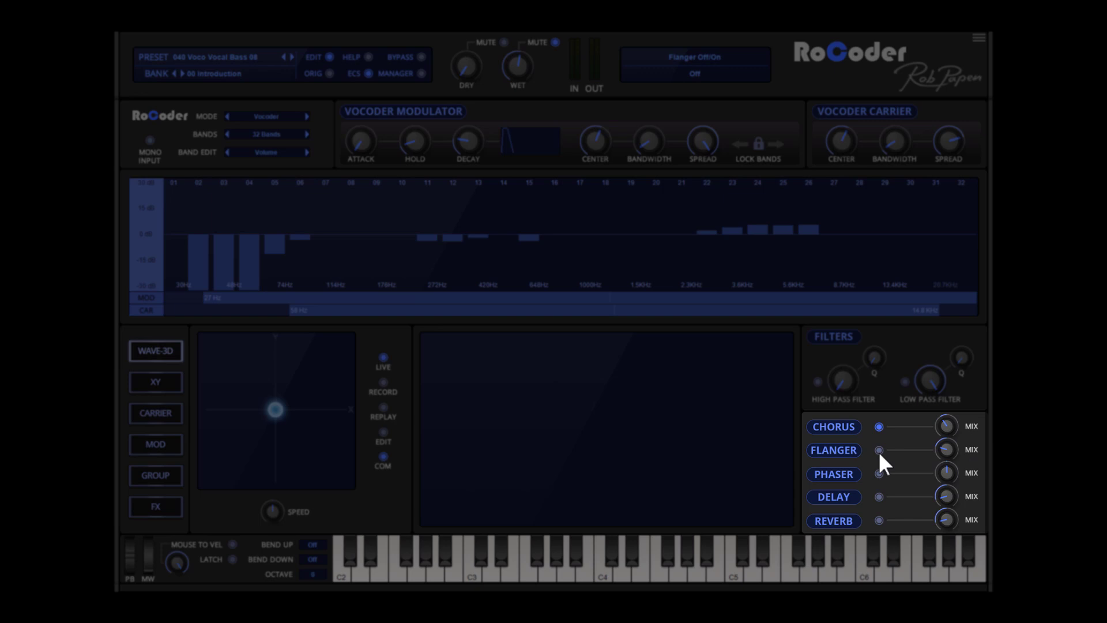
{"action": "left_click", "coordinate": [879, 473]}
{"action": "left_click", "coordinate": [879, 497]}
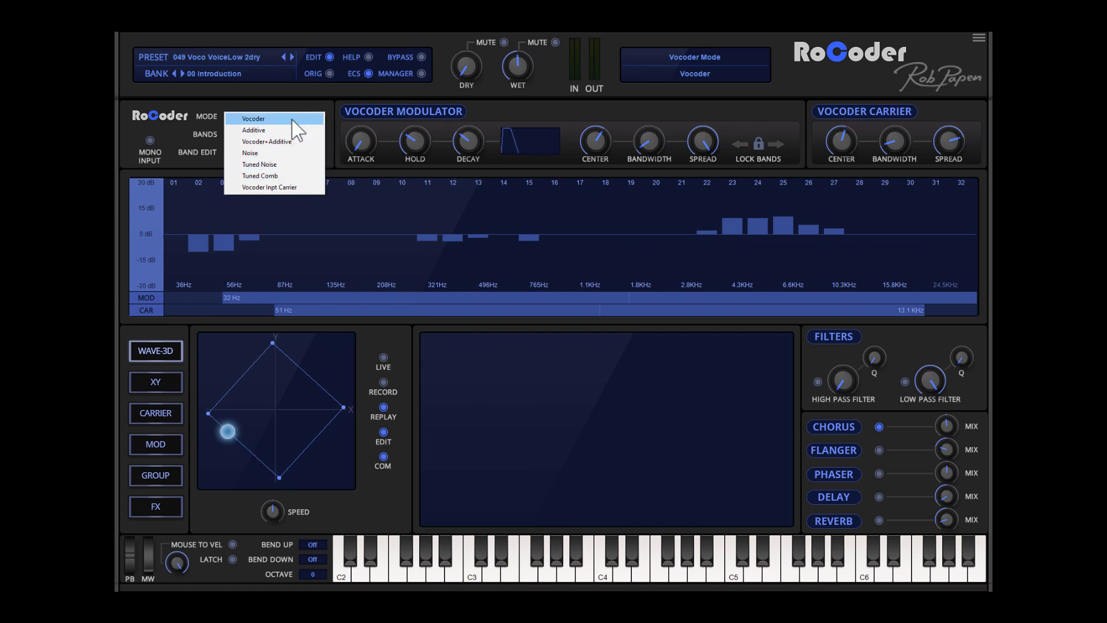
Step: Keep Vocoder mode, draw pan across bands 05–19 and upward Mod Shift on bands 22–26
{"action": "left_click", "coordinate": [293, 118]}
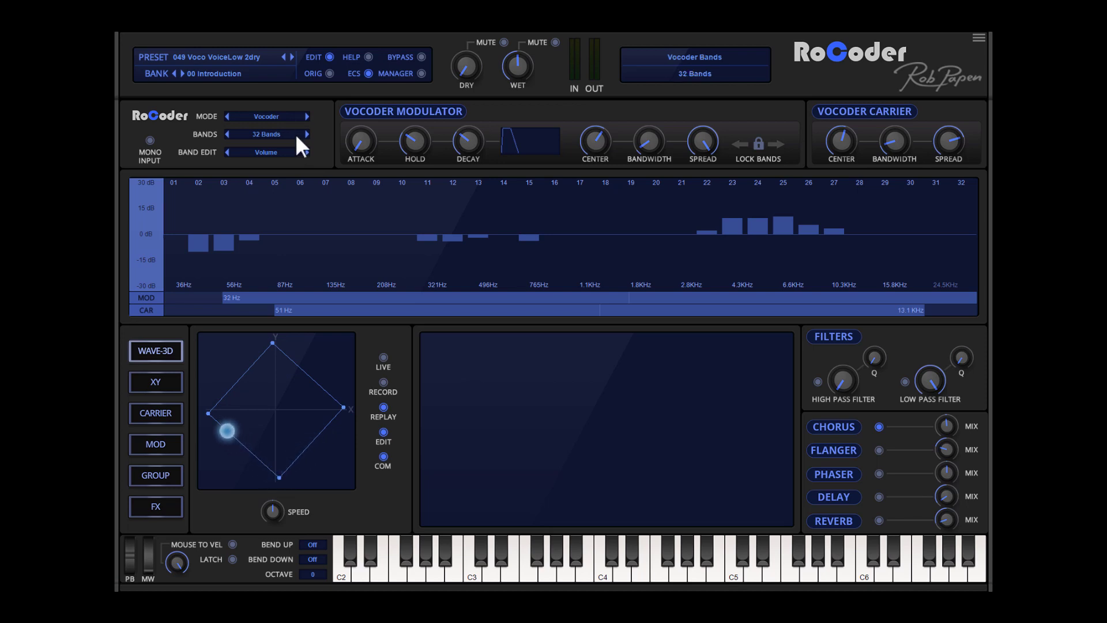
{"action": "left_click", "coordinate": [287, 153]}
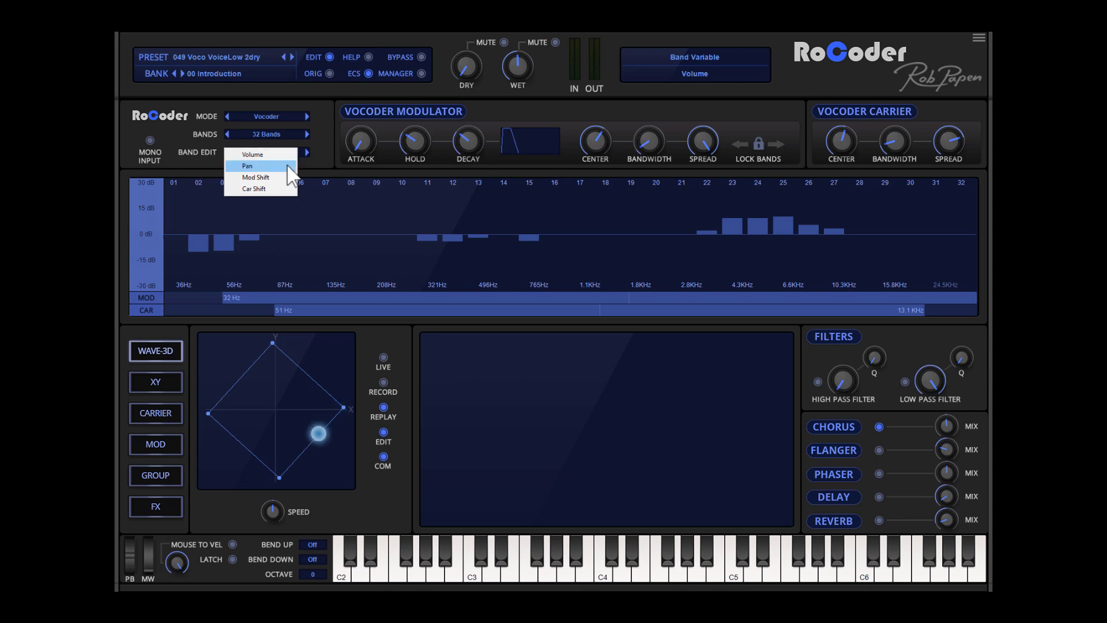
{"action": "left_click", "coordinate": [289, 166]}
{"action": "mouse_move", "coordinate": [288, 216]}
{"action": "left_mouse_down"}
{"action": "mouse_move", "coordinate": [420, 232]}
{"action": "mouse_move", "coordinate": [633, 230]}
{"action": "left_mouse_up"}
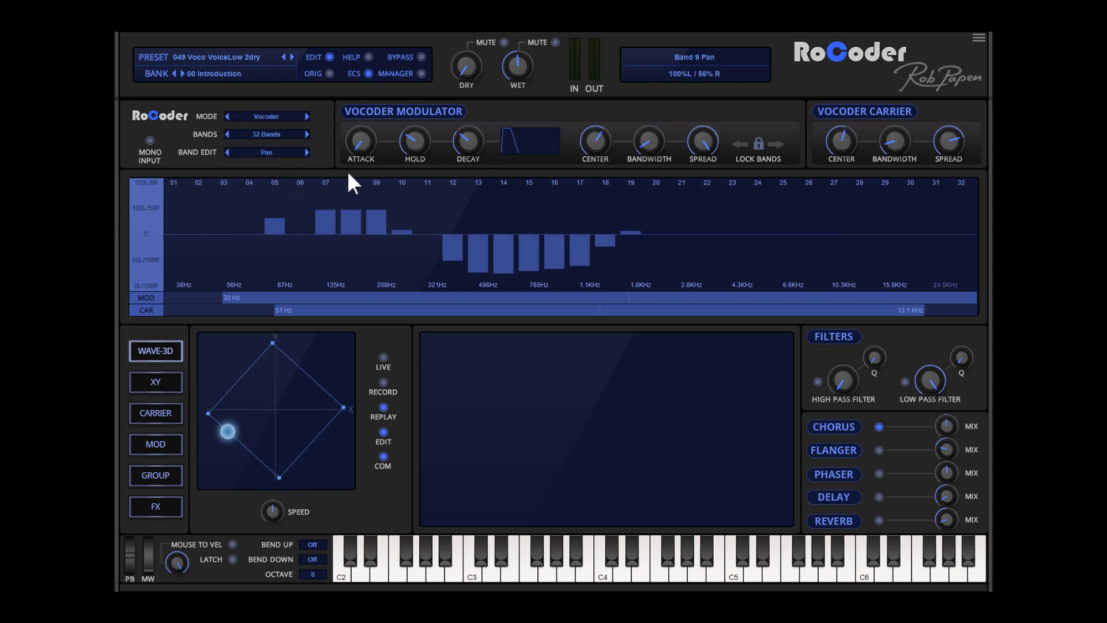
{"action": "left_click", "coordinate": [307, 152]}
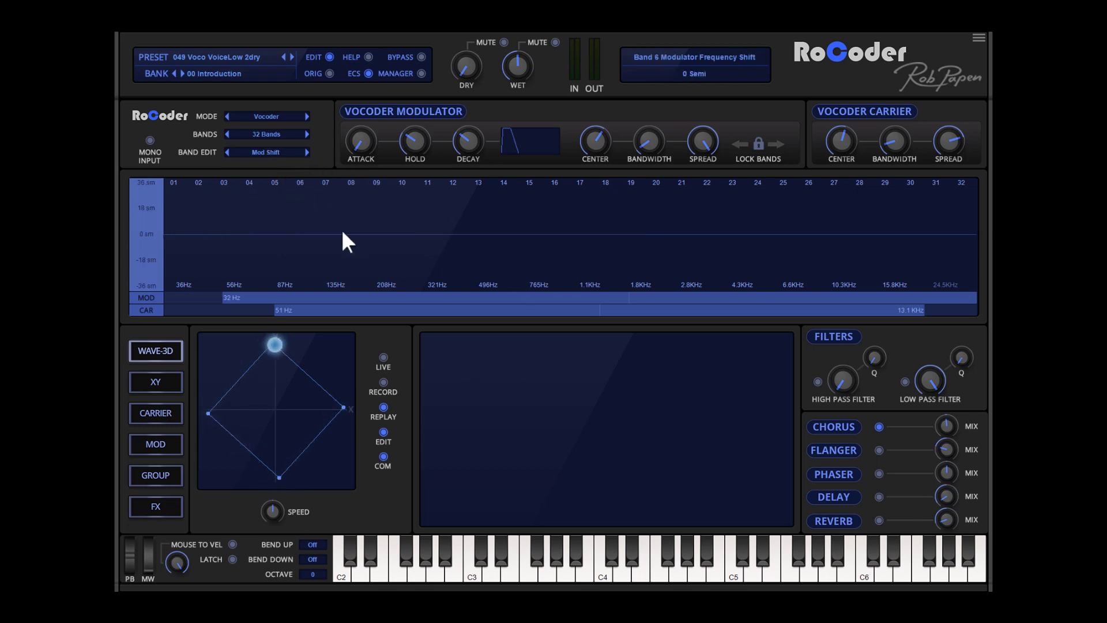
{"action": "left_click_drag", "start_coordinate": [772, 242], "coordinate": [800, 205]}
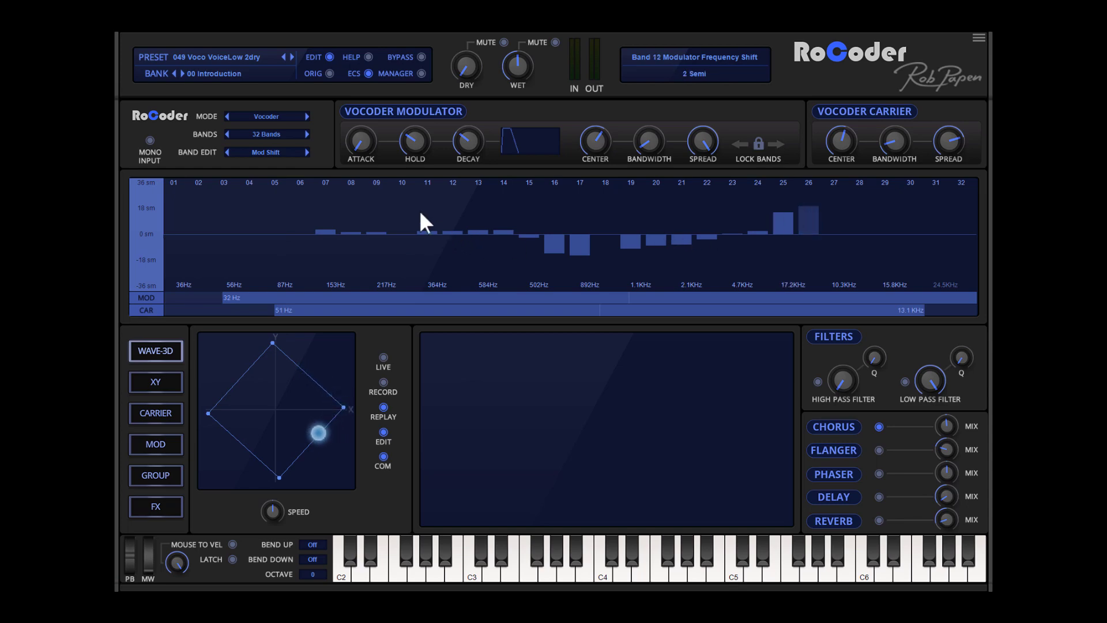
Step: Set band editing back to Volume, then view the carrier and XY pad pages
{"action": "left_click", "coordinate": [306, 152]}
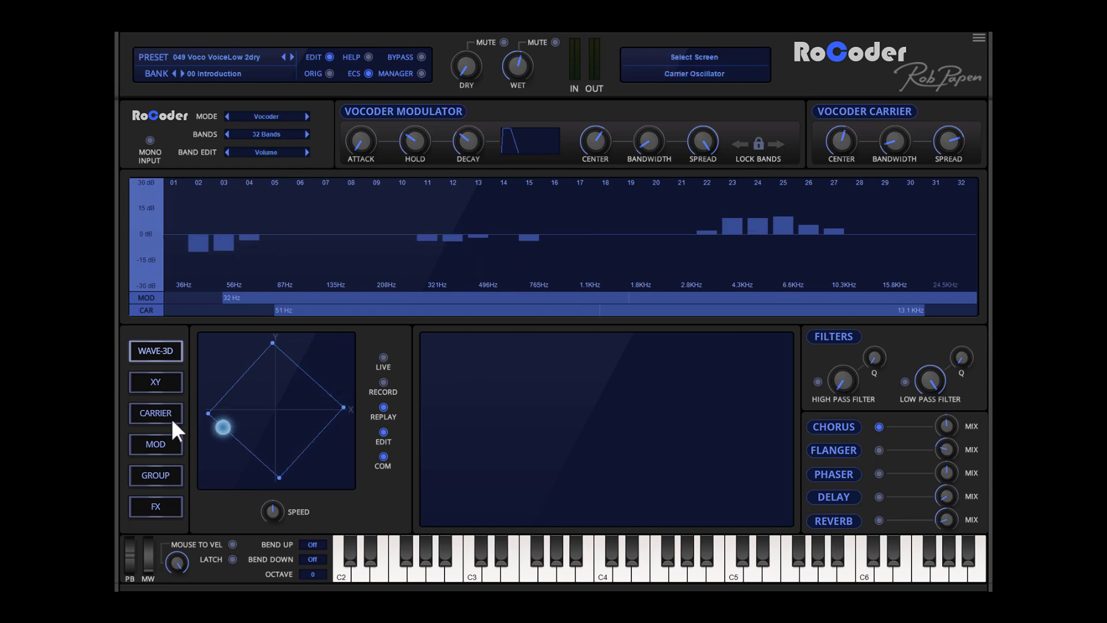
{"action": "left_click", "coordinate": [171, 418]}
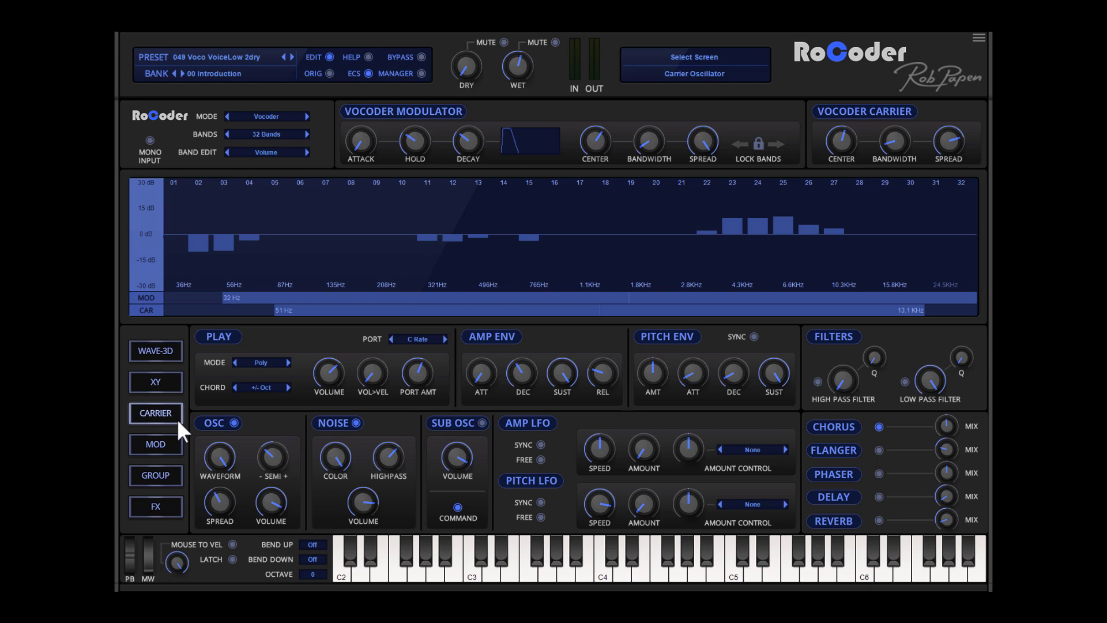
{"action": "left_click", "coordinate": [172, 378]}
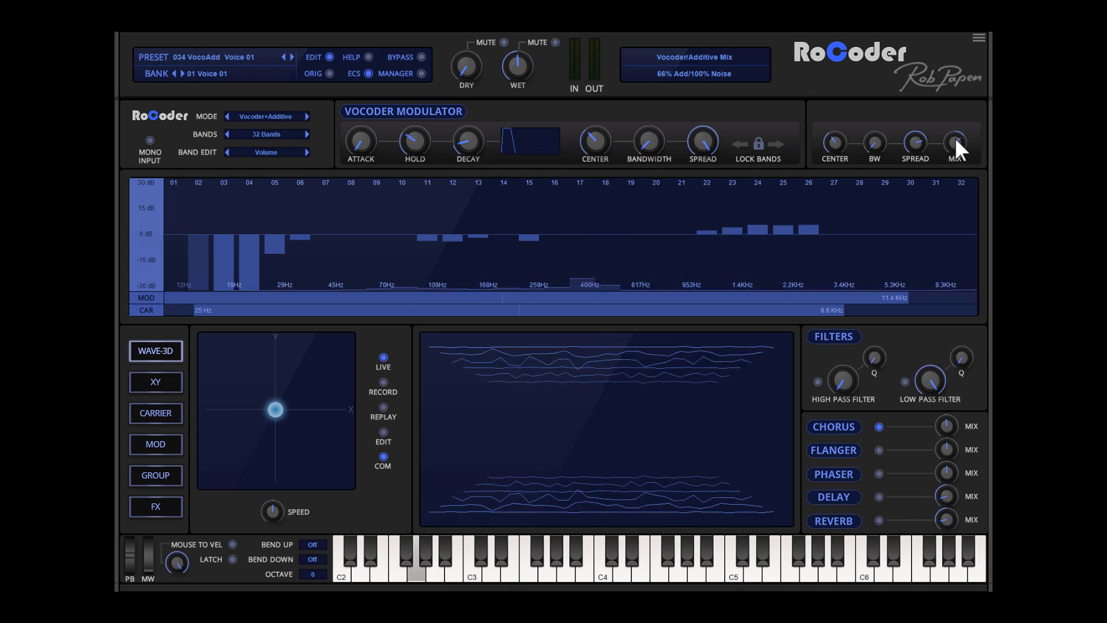
Step: Drag the carrier MIX knob down to about 53% additive on VocoAdd Voice 01
{"action": "mouse_move", "coordinate": [956, 141]}
{"action": "left_mouse_down"}
{"action": "mouse_move", "coordinate": [976, 185]}
{"action": "mouse_move", "coordinate": [974, 132]}
{"action": "left_mouse_up"}
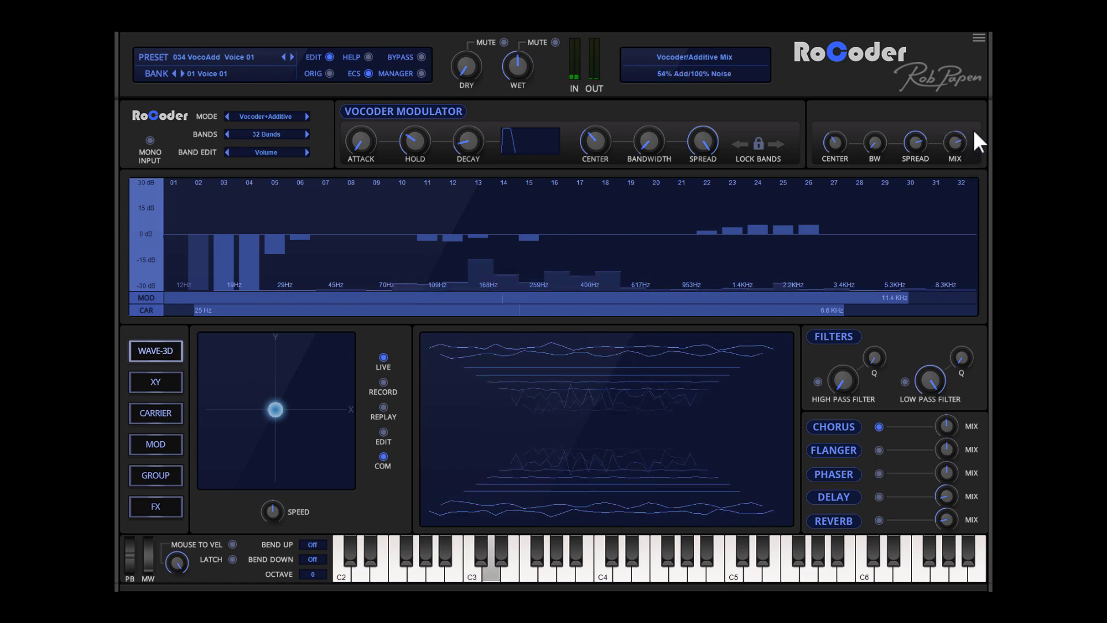
{"action": "left_click_drag", "start_coordinate": [974, 131], "coordinate": [985, 159]}
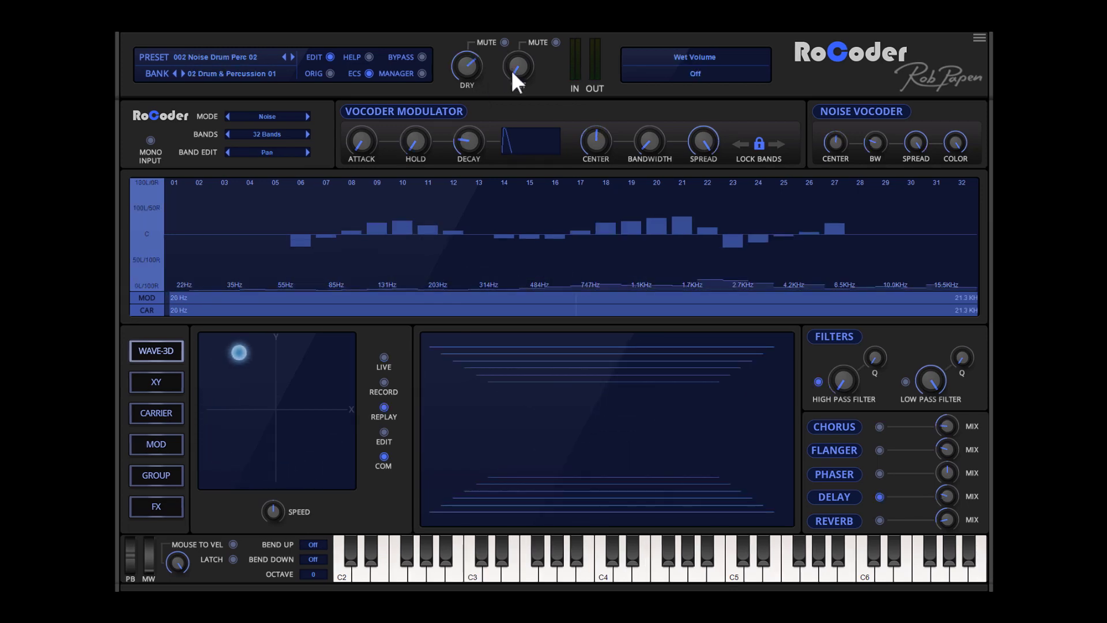
Step: Raise the wet level from Off to about 5 dB and lower the dry level
{"action": "left_click_drag", "start_coordinate": [511, 70], "coordinate": [532, 3]}
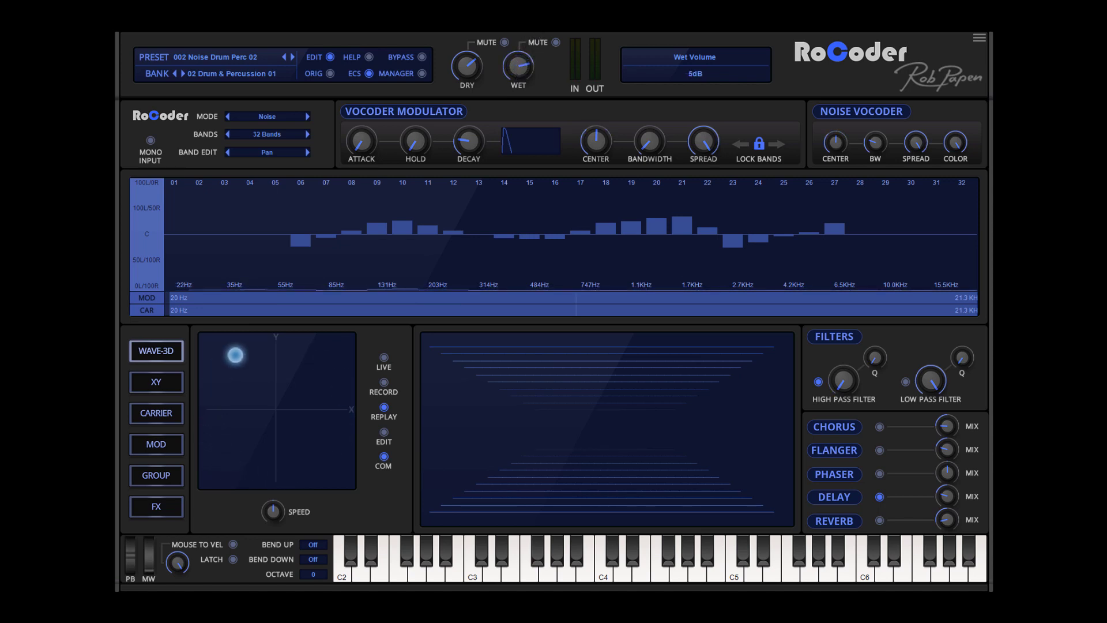
{"action": "mouse_move", "coordinate": [471, 51]}
{"action": "left_mouse_down"}
{"action": "mouse_move", "coordinate": [456, 92]}
{"action": "mouse_move", "coordinate": [467, 143]}
{"action": "left_mouse_up"}
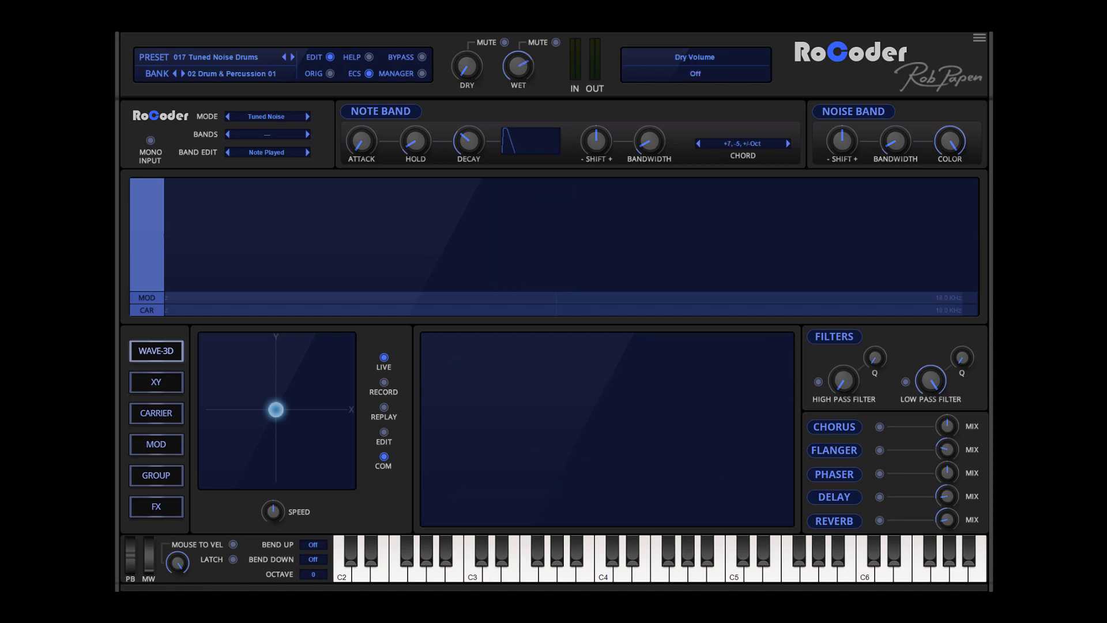
Step: Set the chord to '+7, -5, +/-Oct', adjust the dry level and lengthen the follower decay
{"action": "left_click", "coordinate": [752, 145]}
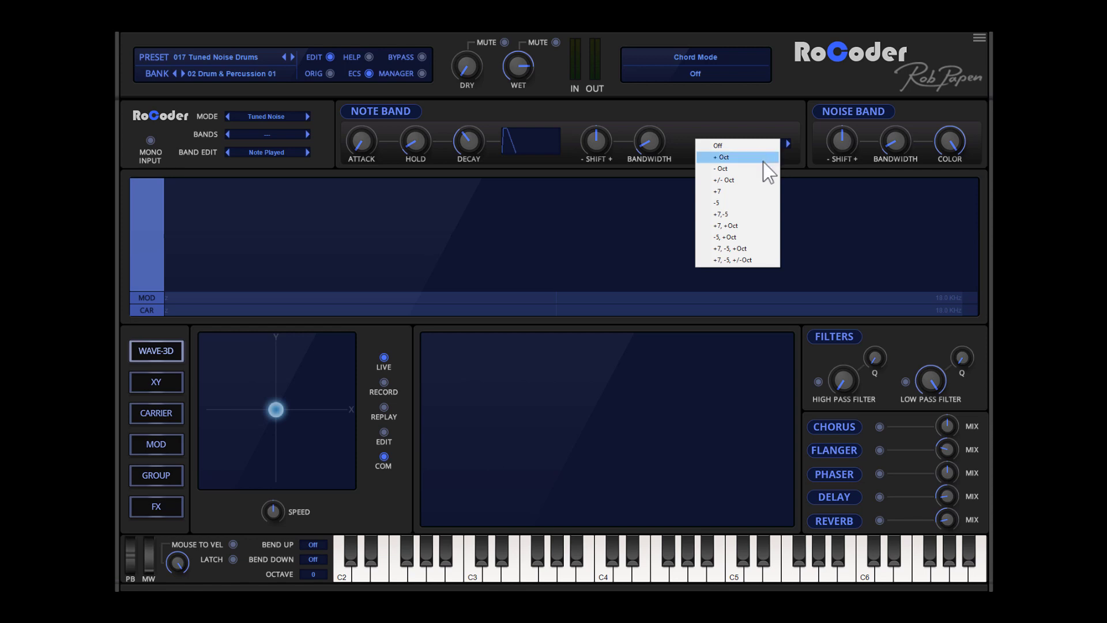
{"action": "left_click", "coordinate": [768, 260]}
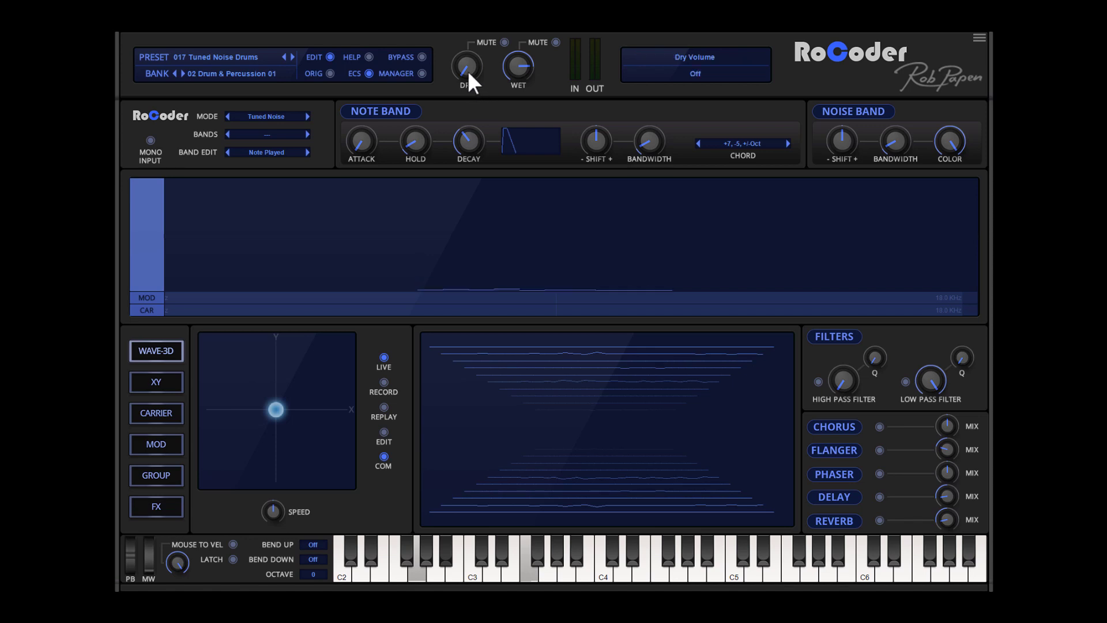
{"action": "left_click_drag", "start_coordinate": [468, 70], "coordinate": [469, 49]}
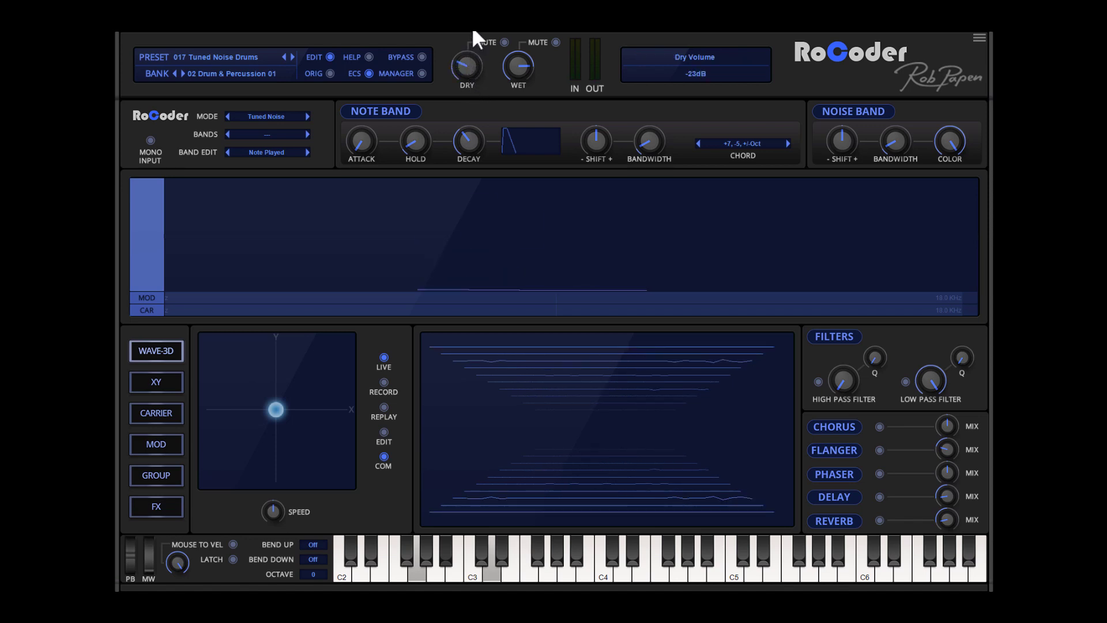
{"action": "mouse_move", "coordinate": [473, 24]}
{"action": "left_mouse_down"}
{"action": "mouse_move", "coordinate": [473, 6]}
{"action": "mouse_move", "coordinate": [473, 61]}
{"action": "left_mouse_up"}
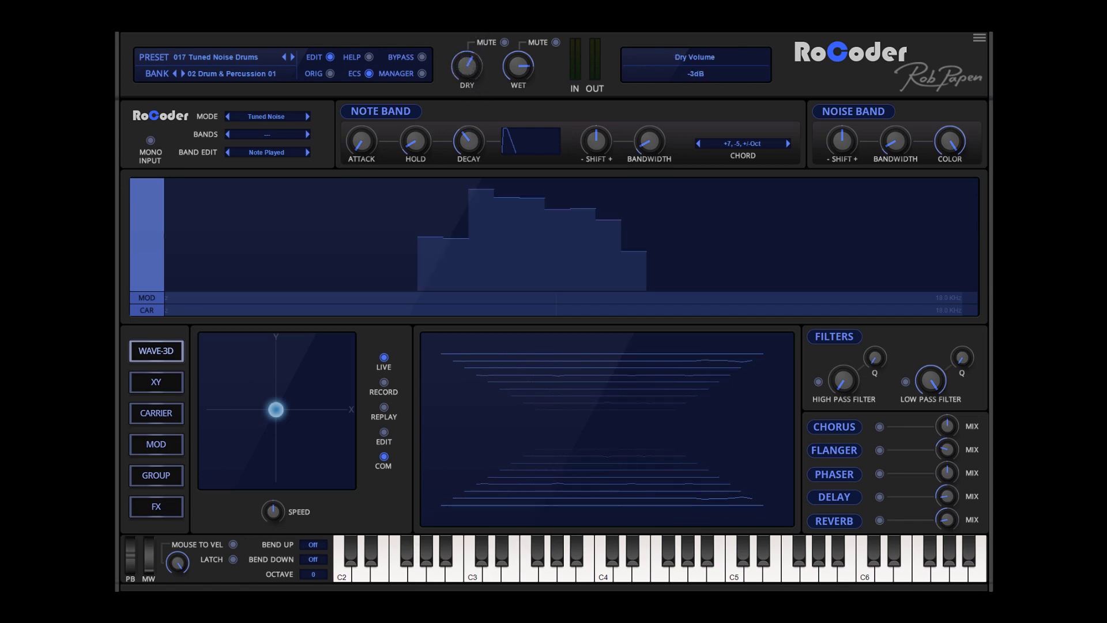
{"action": "left_click_drag", "start_coordinate": [474, 129], "coordinate": [474, 137]}
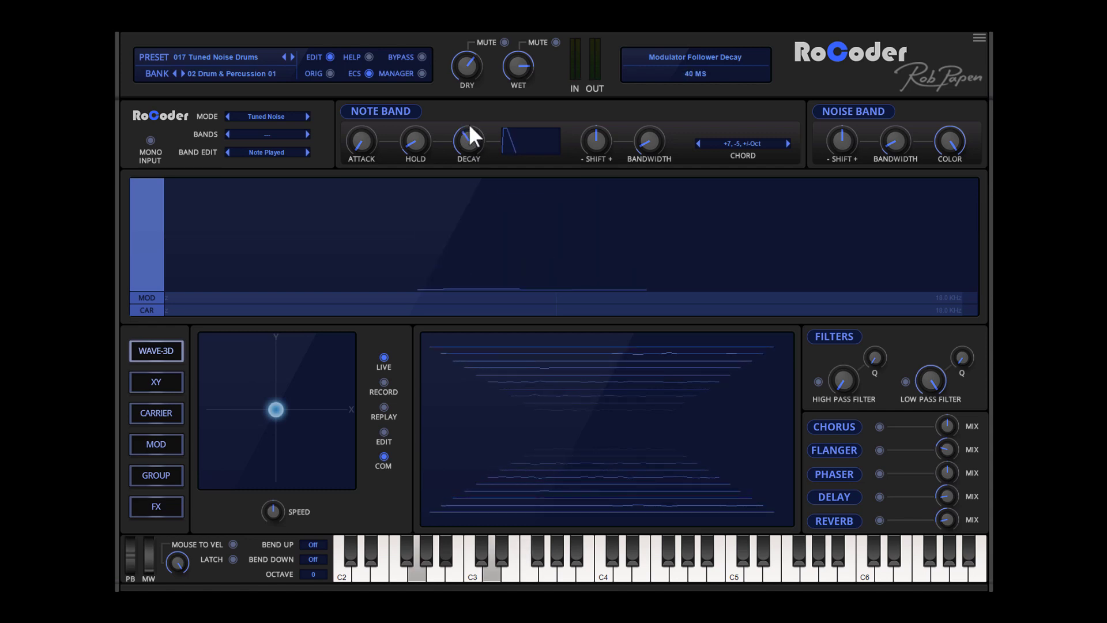
{"action": "left_click_drag", "start_coordinate": [472, 64], "coordinate": [491, 131]}
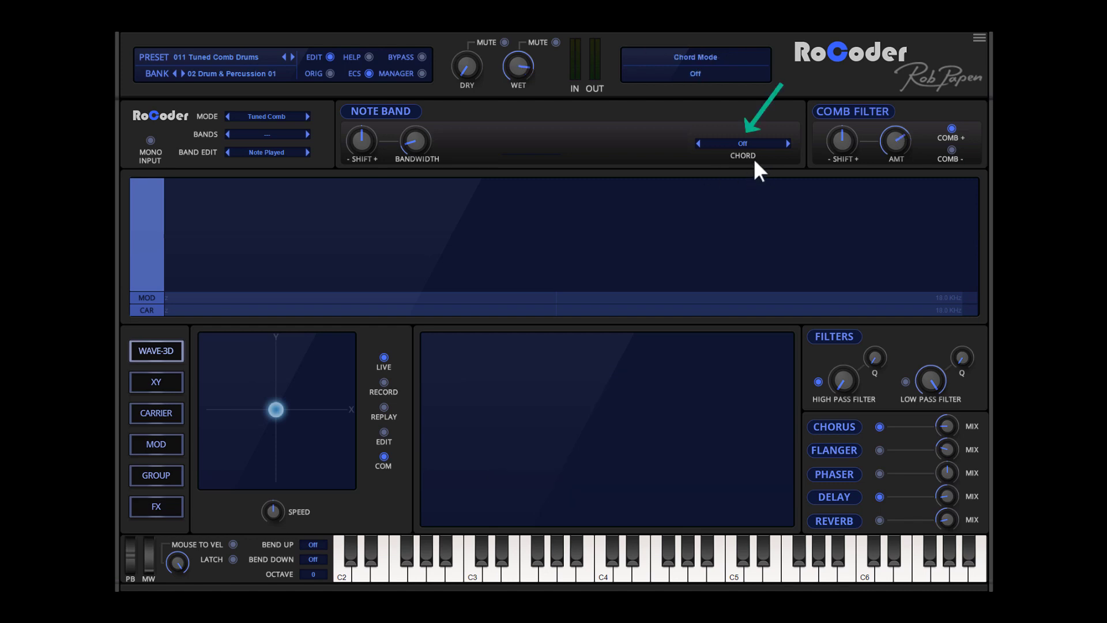
Step: Give Tuned Comb Drums the '+7, -5, +/-Oct' chord and raise dry to about -3 dB
{"action": "left_click", "coordinate": [765, 154]}
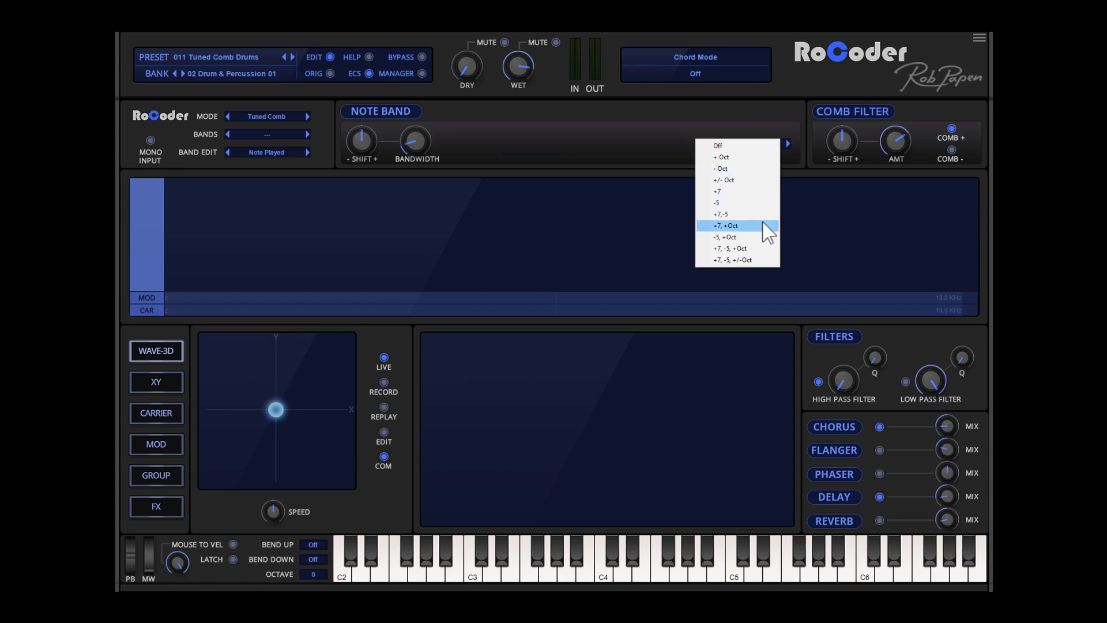
{"action": "left_click", "coordinate": [762, 260]}
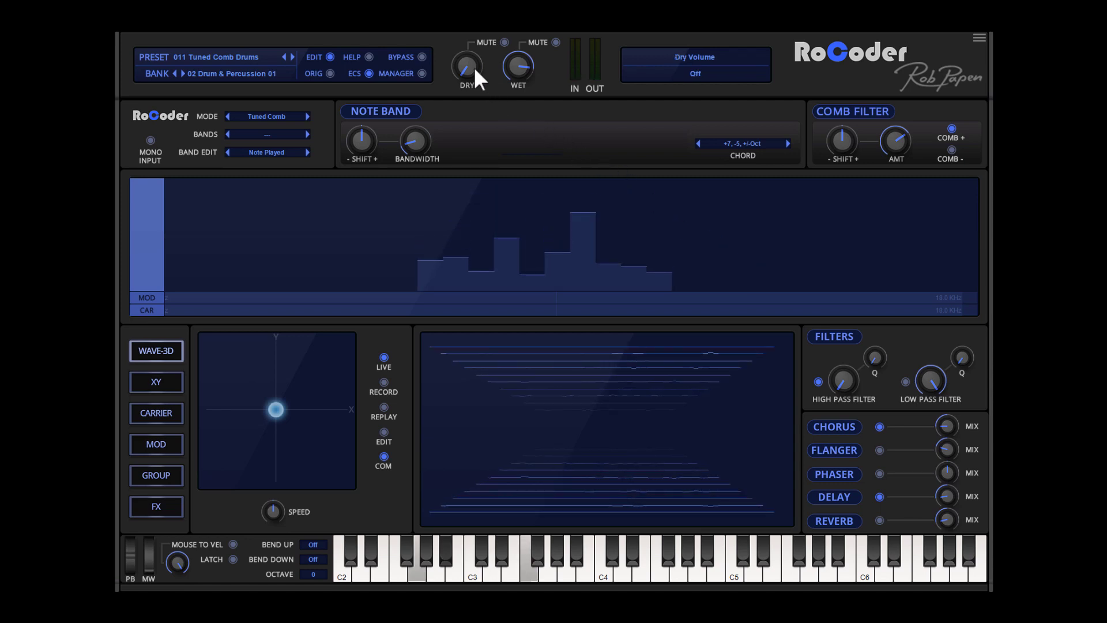
{"action": "left_click_drag", "start_coordinate": [467, 65], "coordinate": [467, 38]}
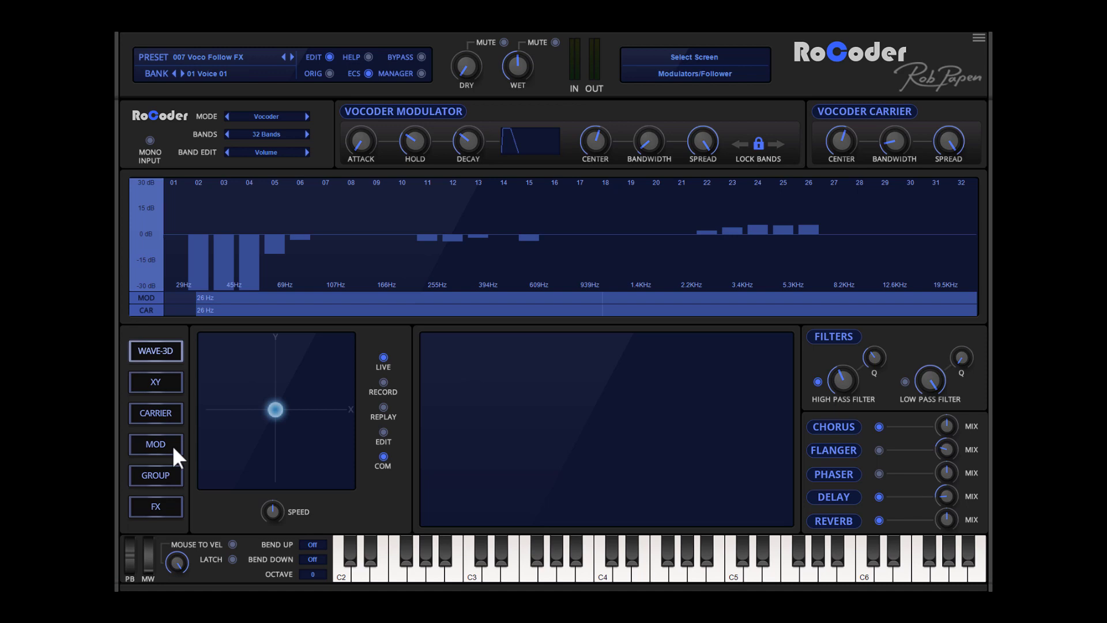
Step: Show the modulation matrix page and leave the volume follower source on Input
{"action": "left_click", "coordinate": [172, 447]}
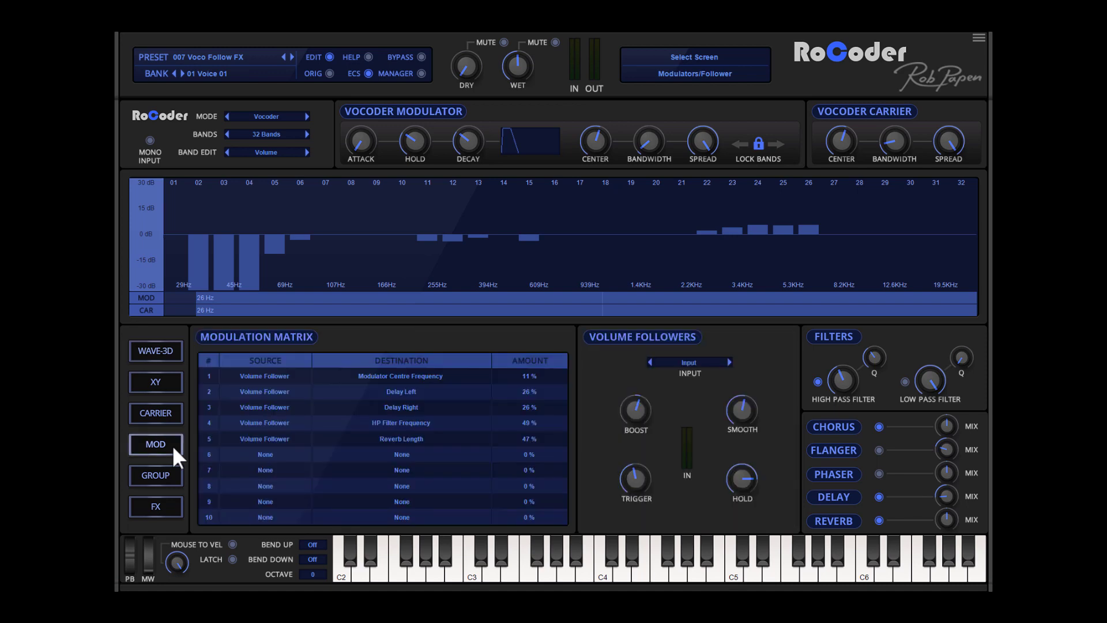
{"action": "left_click", "coordinate": [702, 361]}
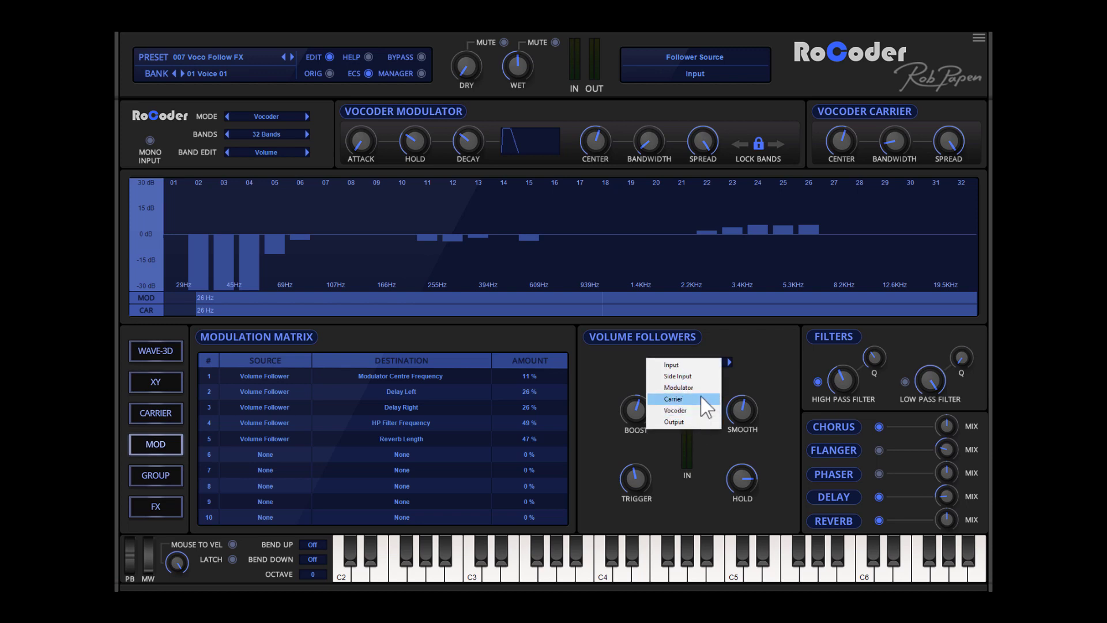
{"action": "left_click", "coordinate": [700, 364]}
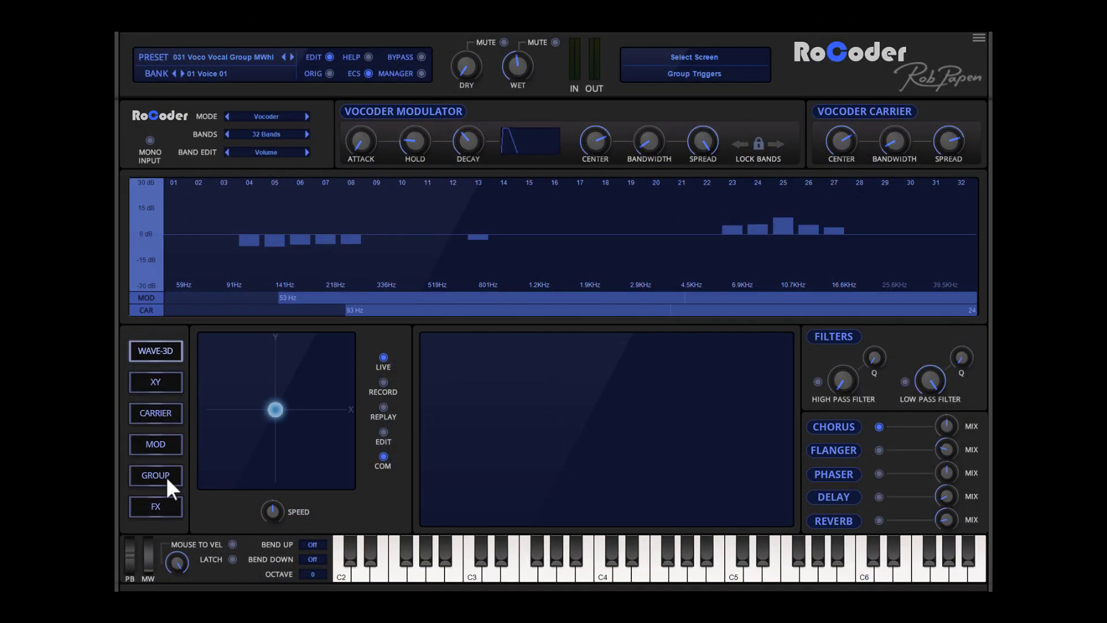
Step: Switch back and forth between the band group and modulation matrix pages
{"action": "left_click", "coordinate": [166, 477]}
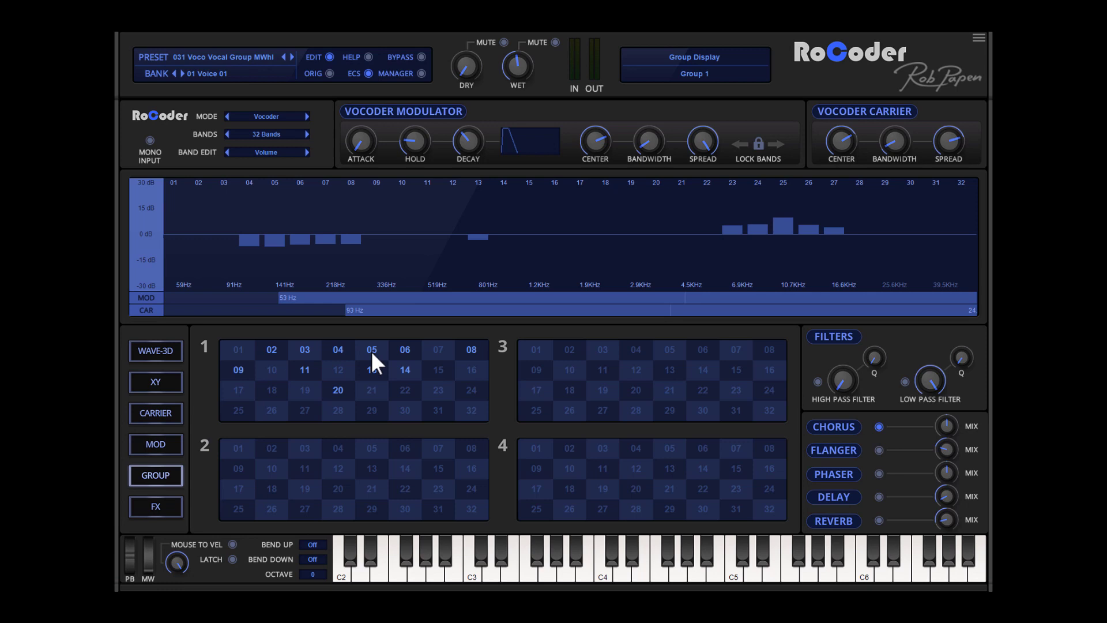
{"action": "left_click", "coordinate": [158, 444]}
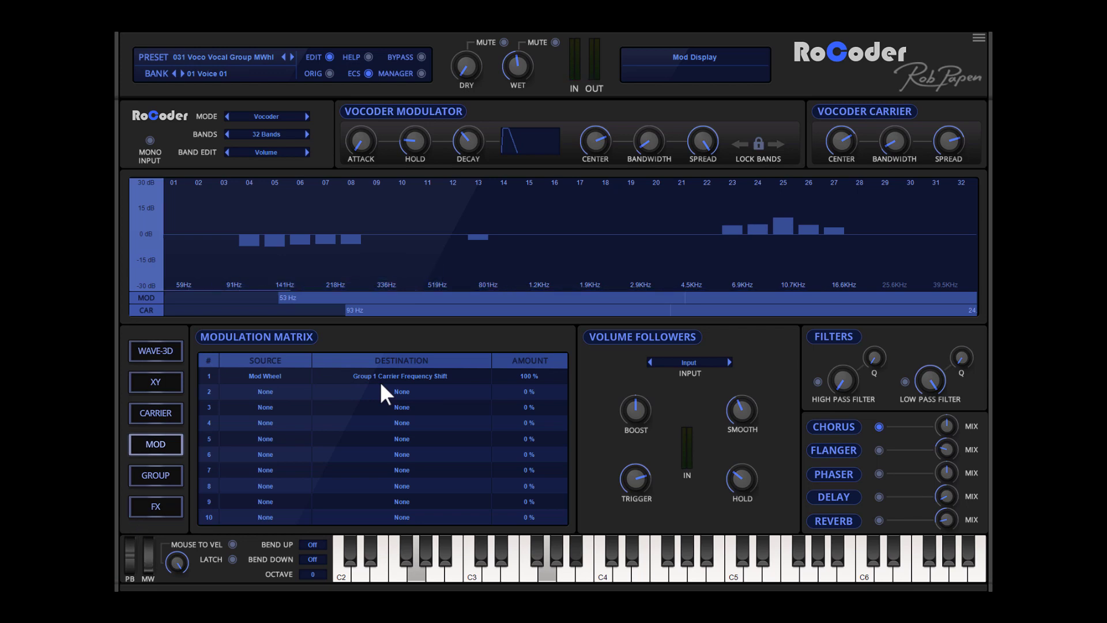
{"action": "left_click", "coordinate": [168, 473]}
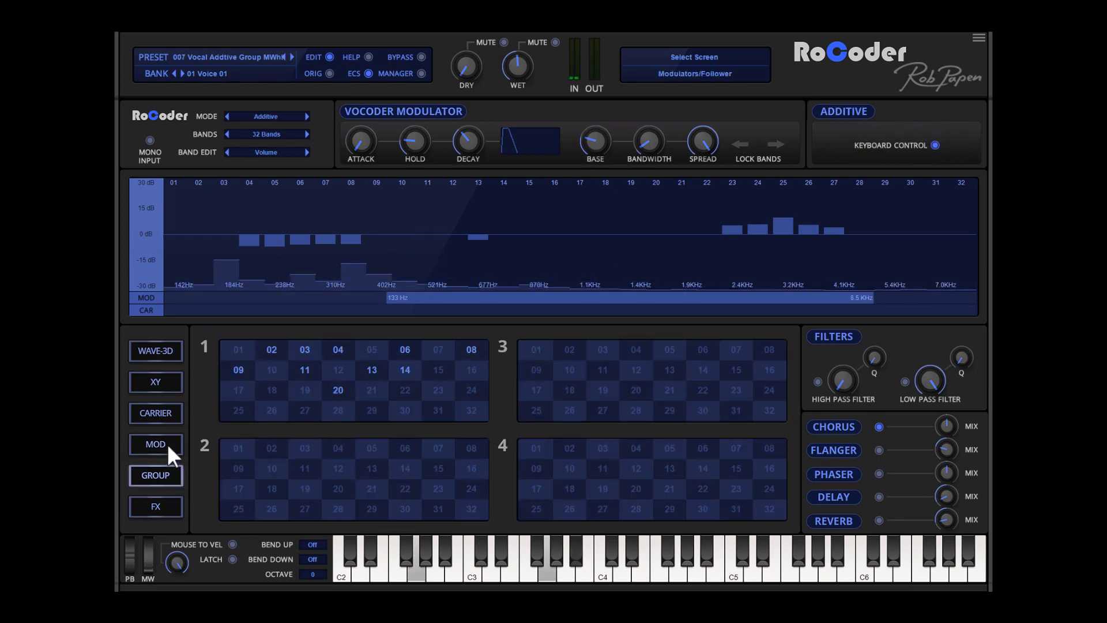
{"action": "left_click", "coordinate": [167, 446]}
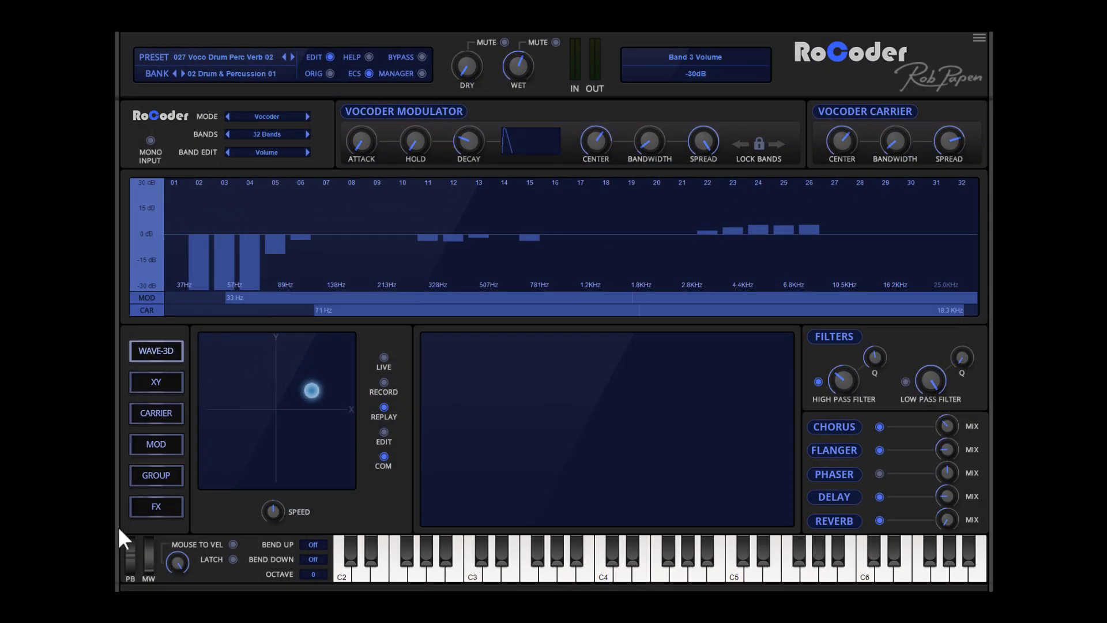
Step: Check Drum Perc Verb 02's FX, XY pad and modulation matrix pages, then turn the DRY knob up
{"action": "left_click", "coordinate": [168, 502]}
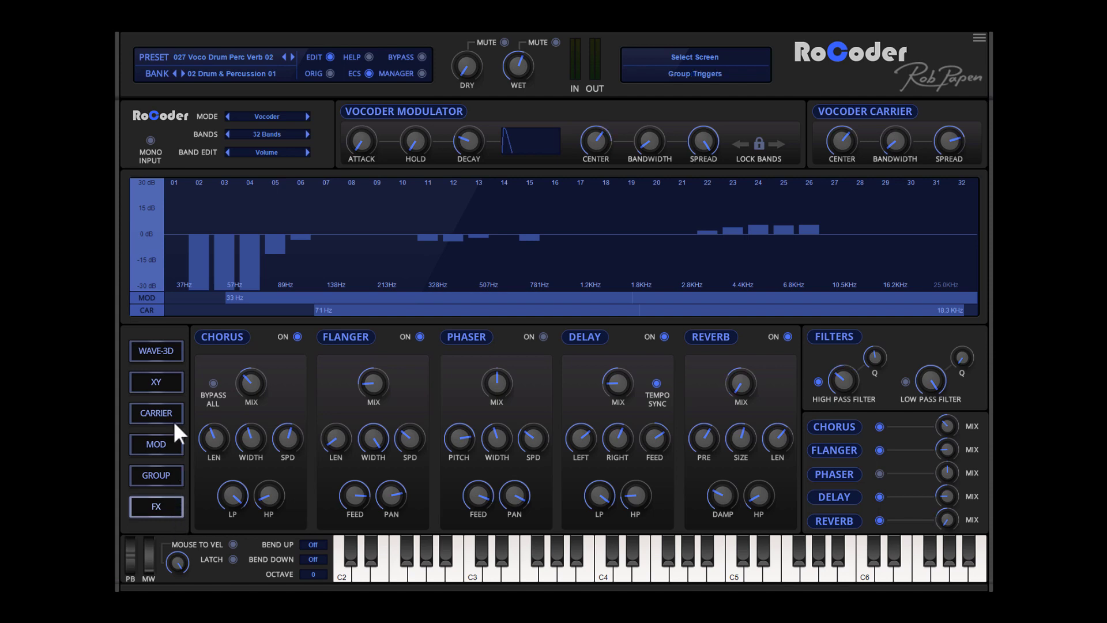
{"action": "left_click", "coordinate": [164, 379]}
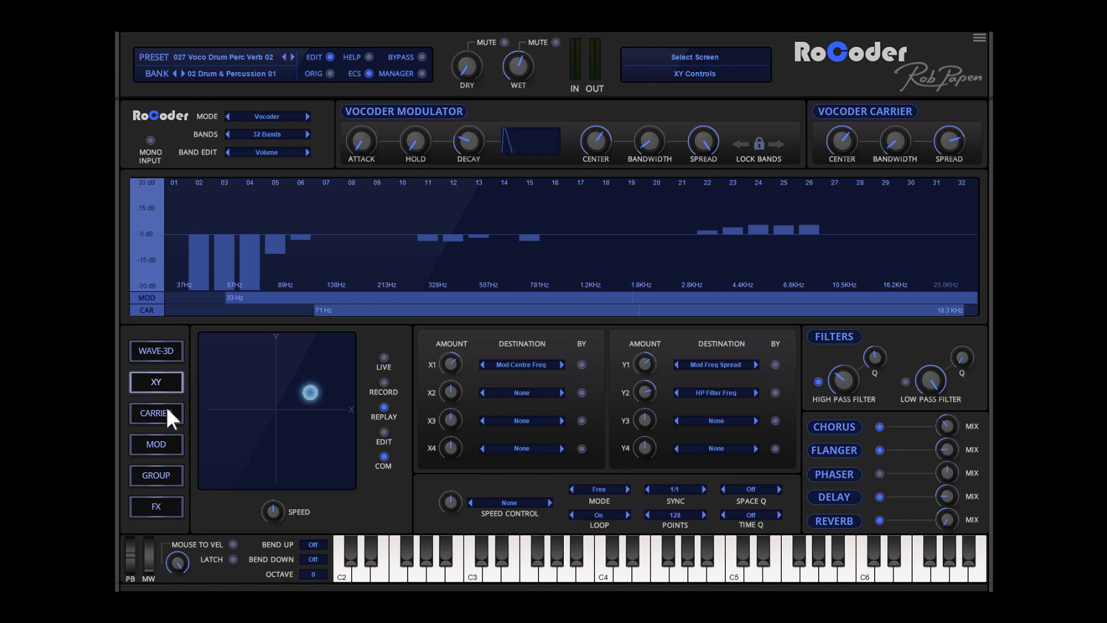
{"action": "left_click", "coordinate": [170, 442]}
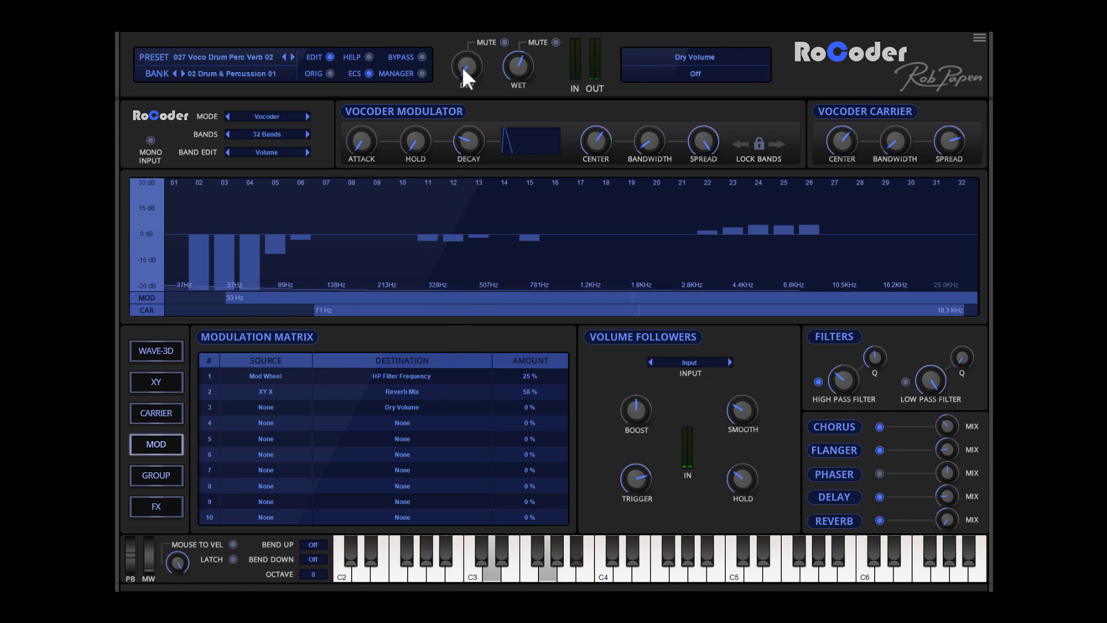
{"action": "left_click_drag", "start_coordinate": [464, 66], "coordinate": [468, 18]}
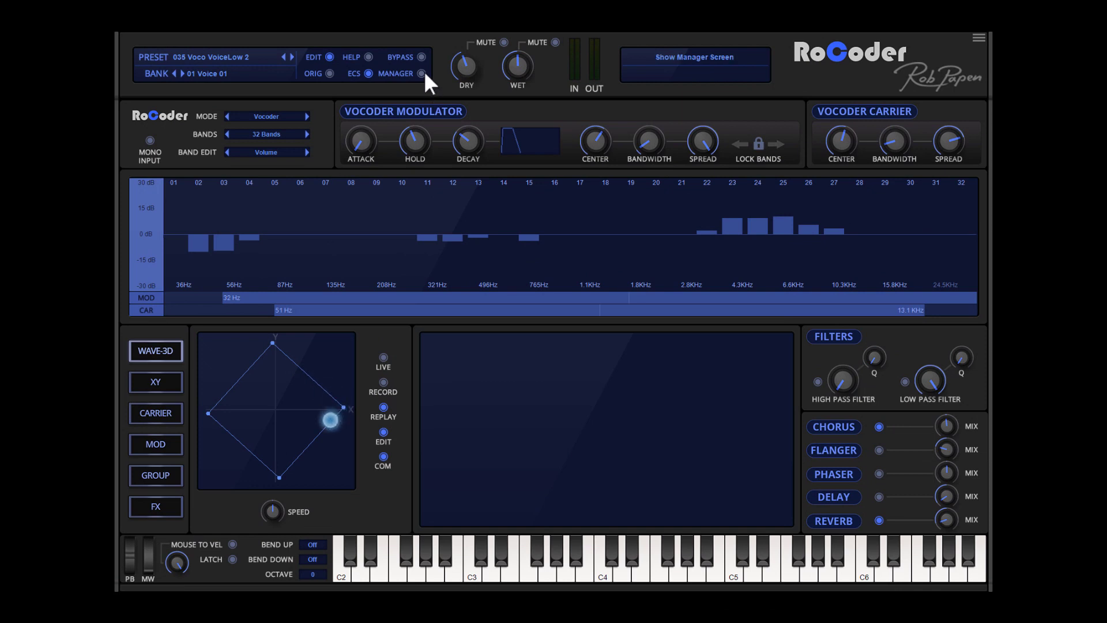
{"action": "left_click", "coordinate": [424, 73]}
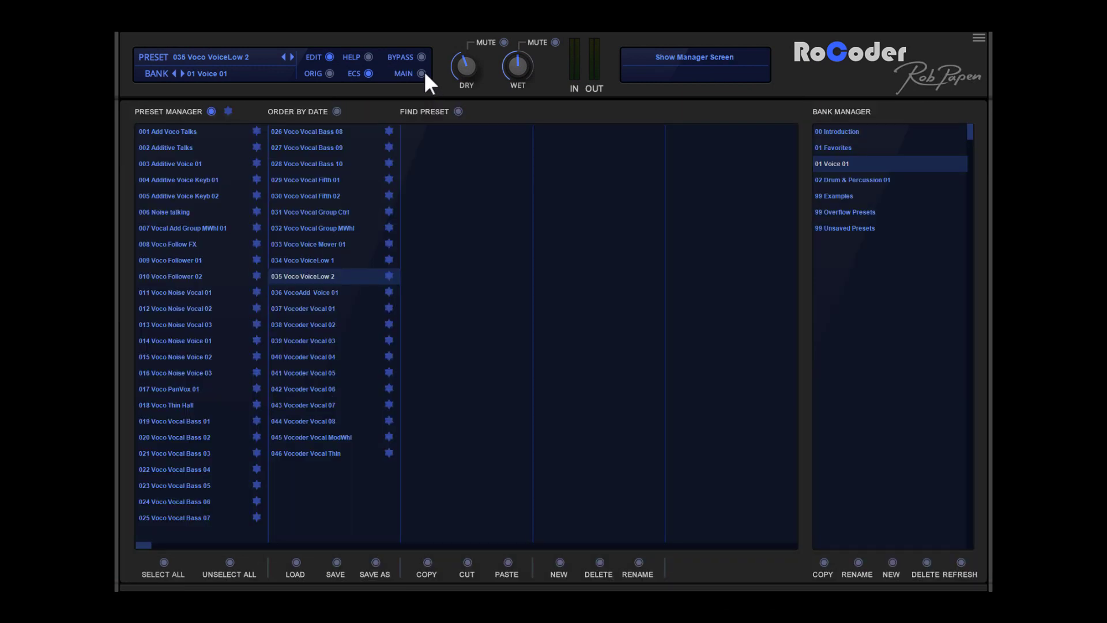